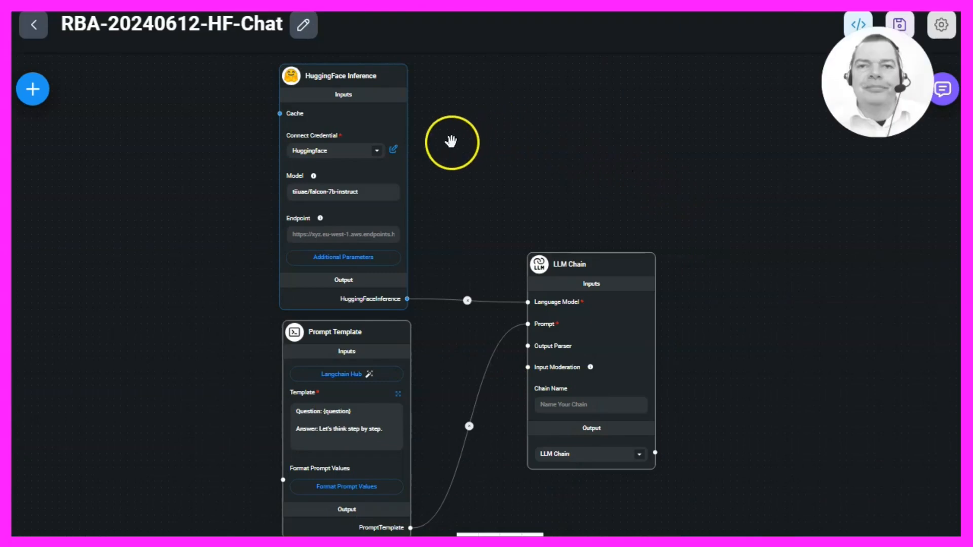
Step: Examine the HuggingFace Inference node's credential, model and endpoint settings in the RBA-20240612-HF-Chat flow
drag(445, 152, 443, 186)
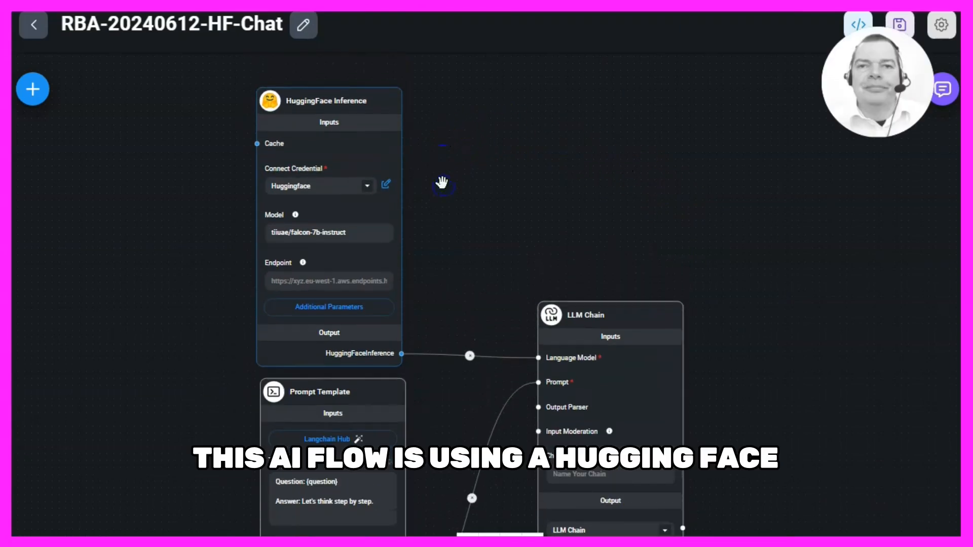
scroll(446, 180, up, 2)
mouse_move(323, 100)
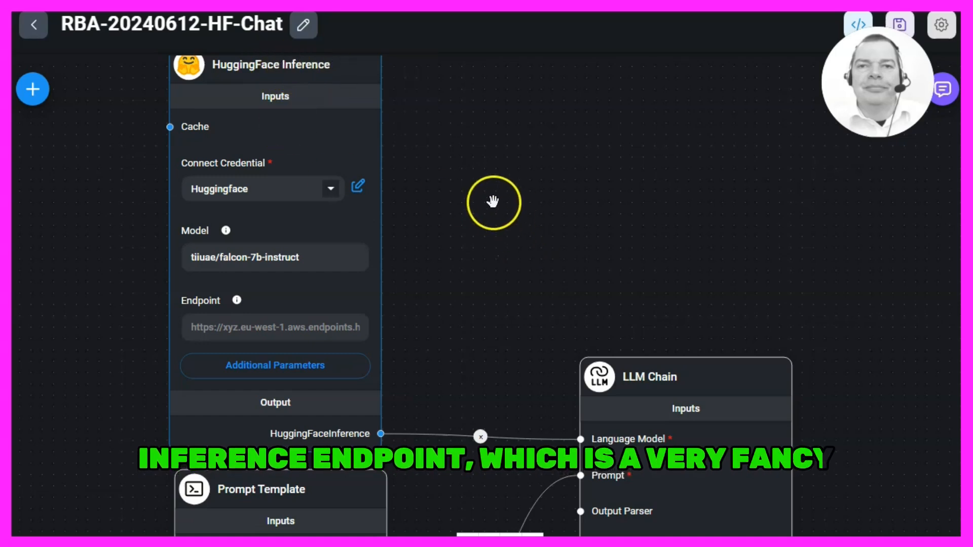
drag(458, 142, 468, 176)
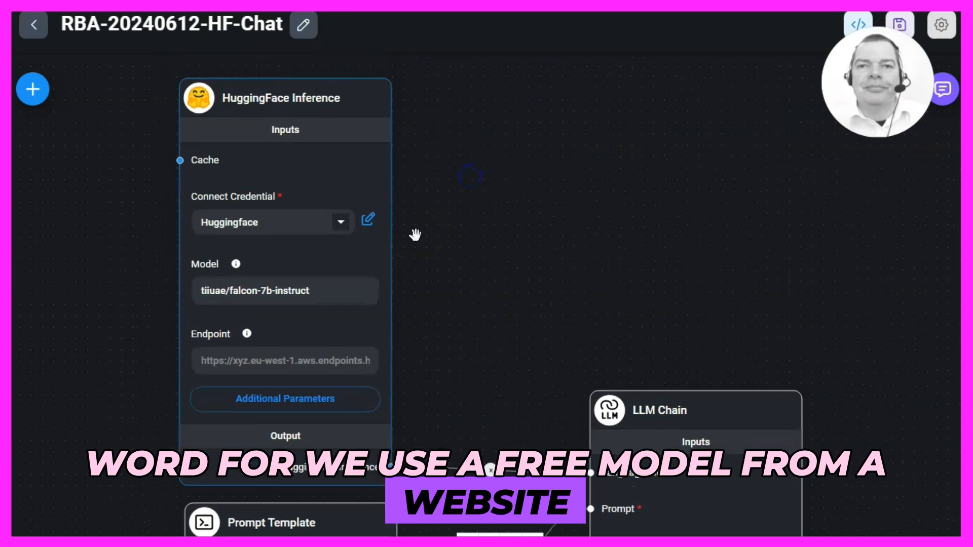
click(490, 171)
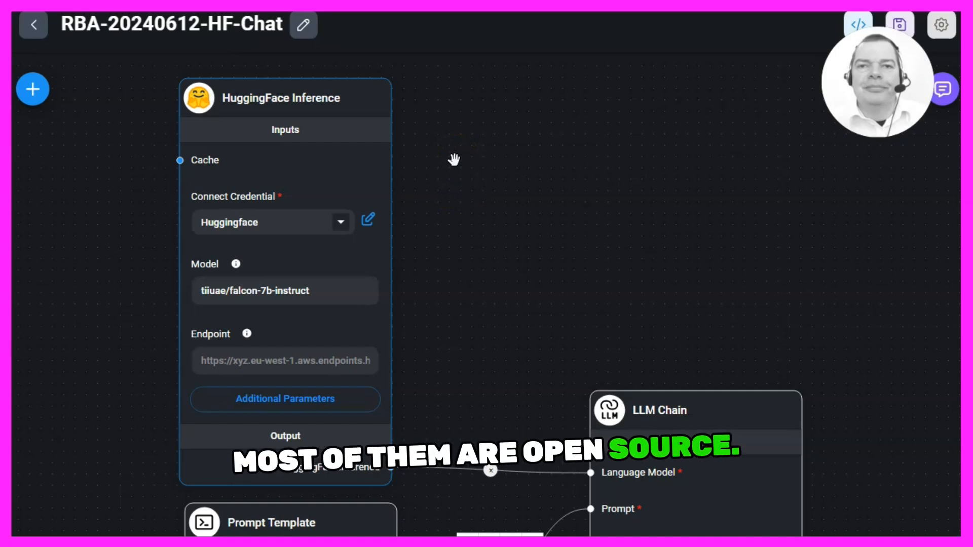
mouse_move(229, 107)
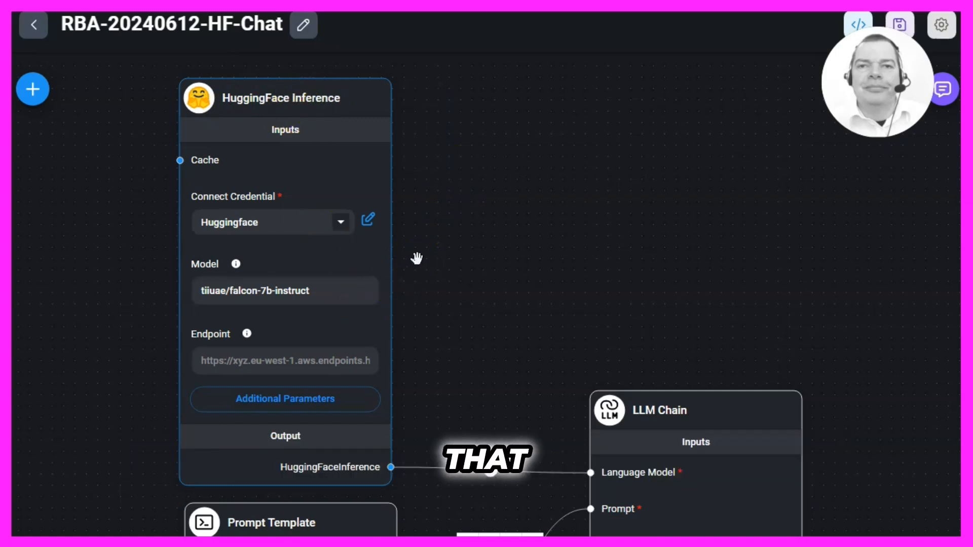
click(450, 275)
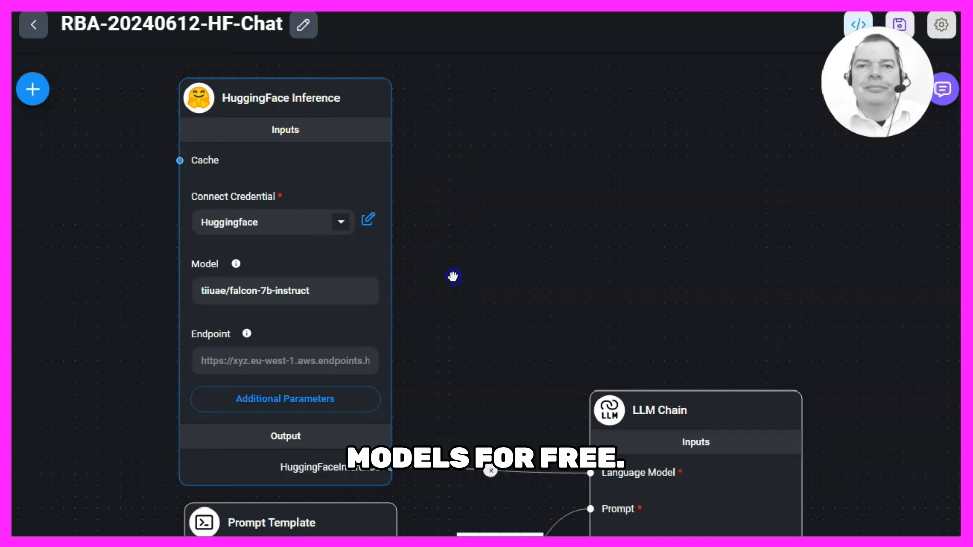
drag(452, 276, 430, 265)
click(220, 290)
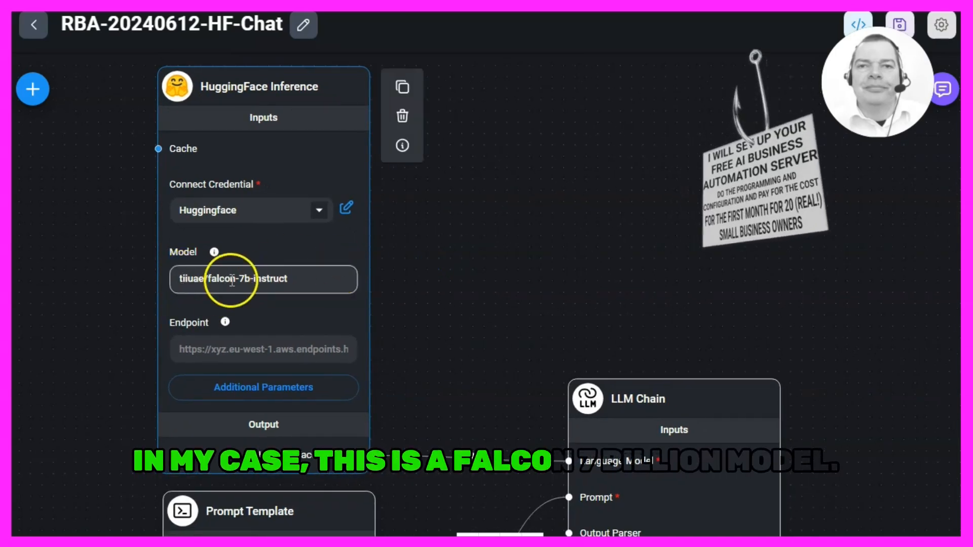
Step: Examine the Prompt Template and LLM Chain nodes and how they connect with the HuggingFace Inference node
drag(473, 267, 439, 209)
scroll(454, 235, down, 2)
drag(422, 254, 411, 225)
drag(396, 280, 396, 241)
drag(399, 337, 400, 310)
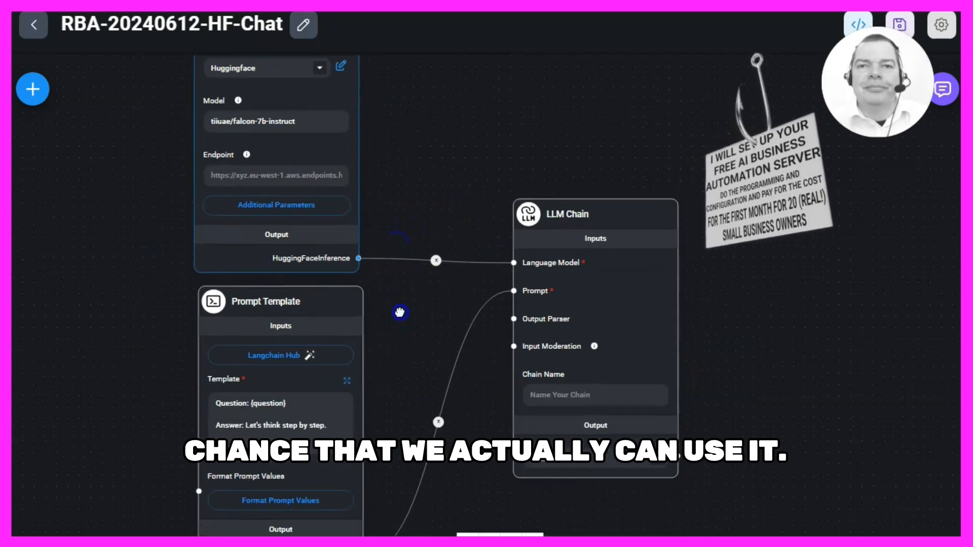
drag(384, 206, 393, 191)
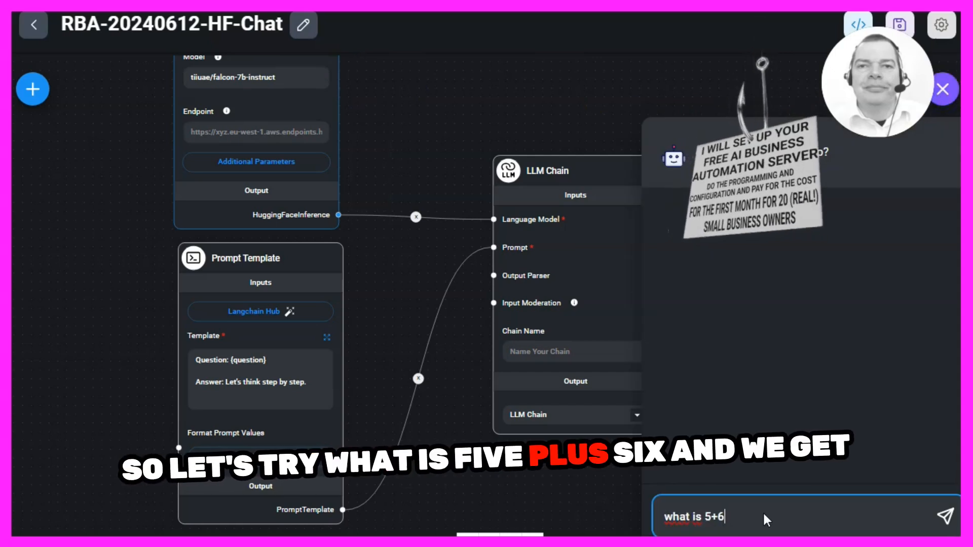
Step: Test the flow's chat with the questions "what is 5+6" and "what is a fish?"
key(Return)
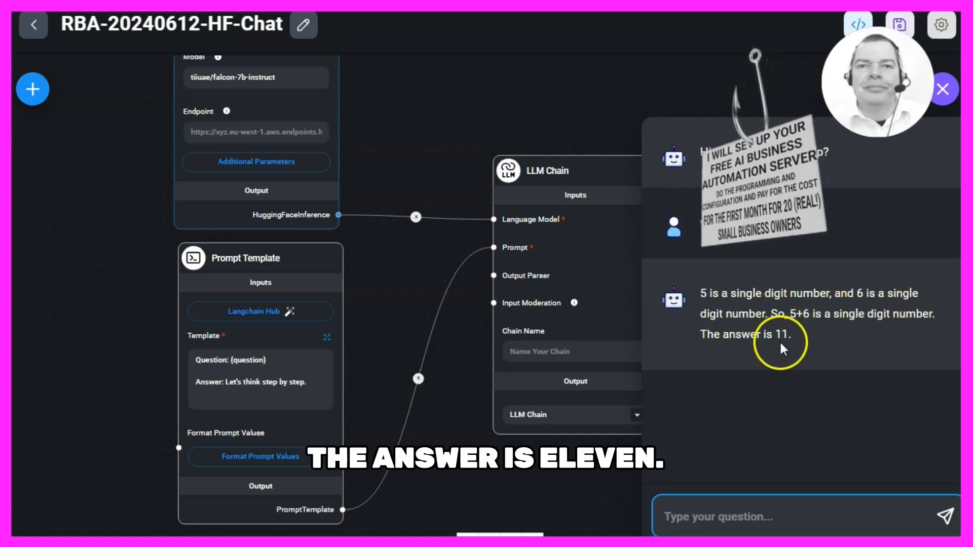
click(738, 516)
text(what is a fish?)
key(Return)
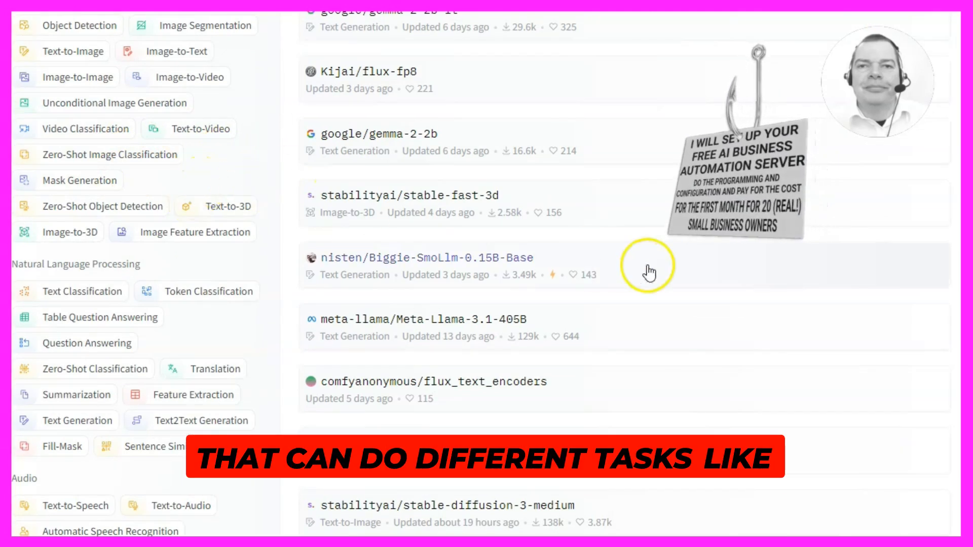
Step: Switch to the Hugging Face models page and examine the task categories and the list of available models
scroll(106, 271, down, 5)
scroll(138, 256, down, 3)
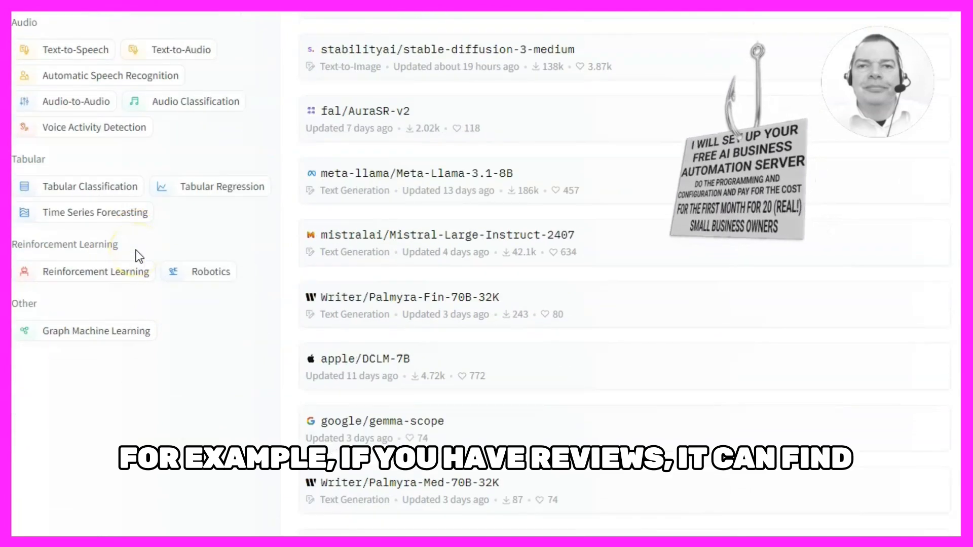
scroll(138, 256, up, 10)
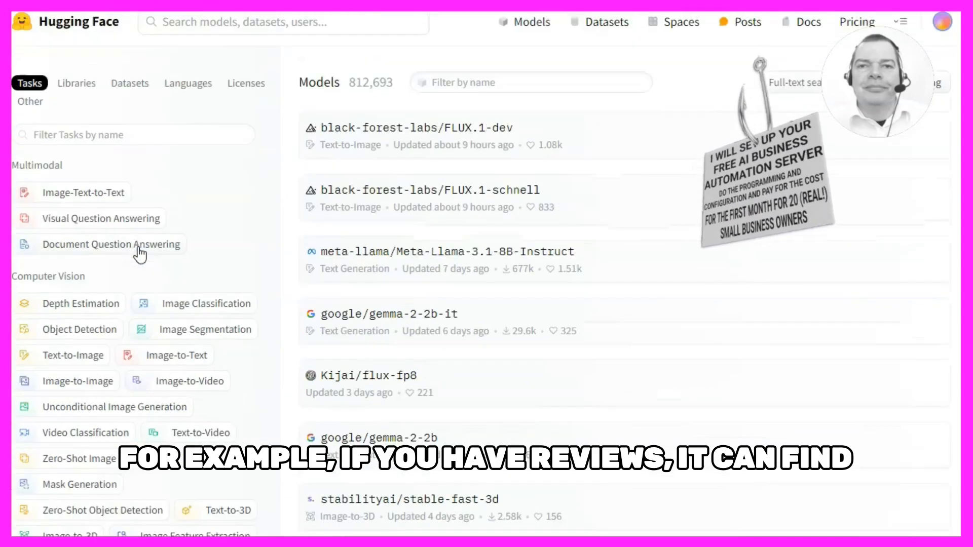
scroll(197, 241, down, 5)
scroll(202, 236, down, 4)
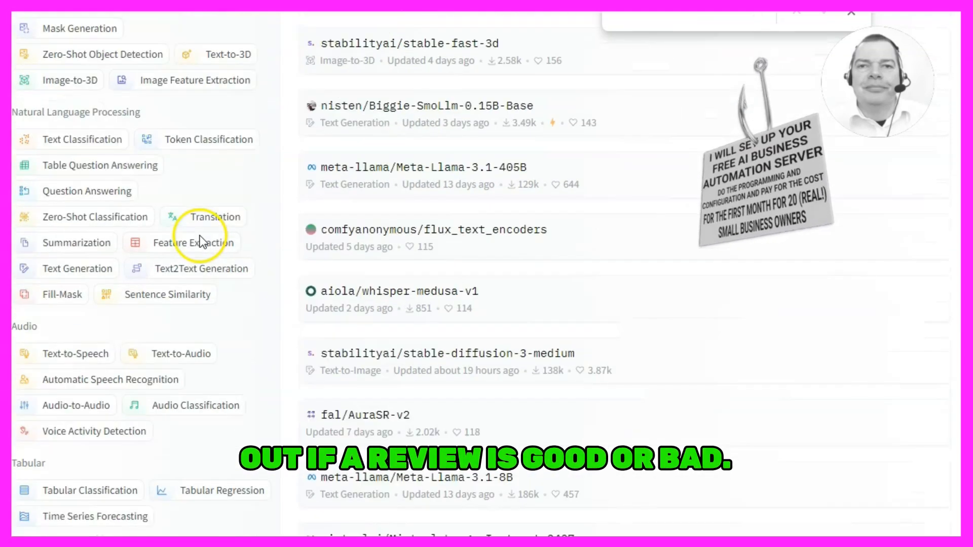
scroll(199, 246, down, 2)
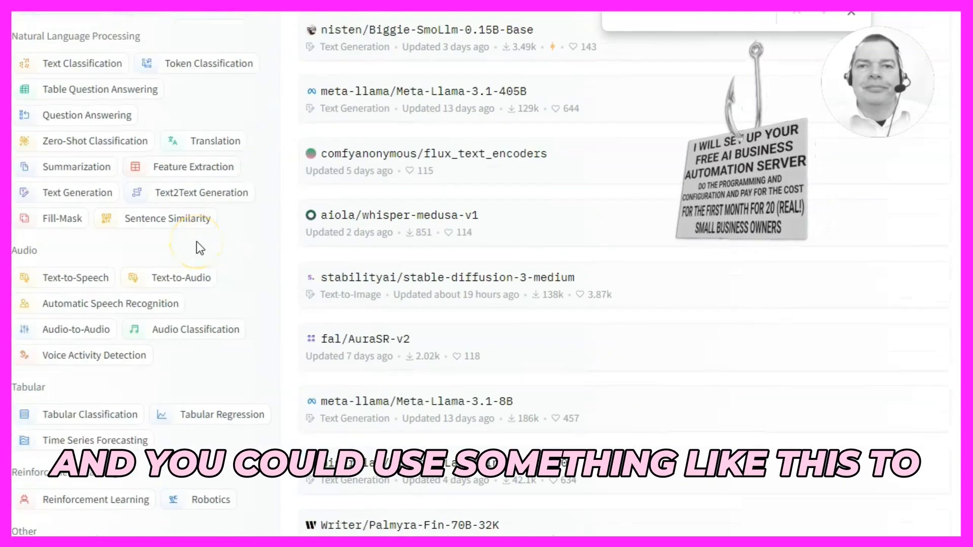
scroll(199, 248, down, 2)
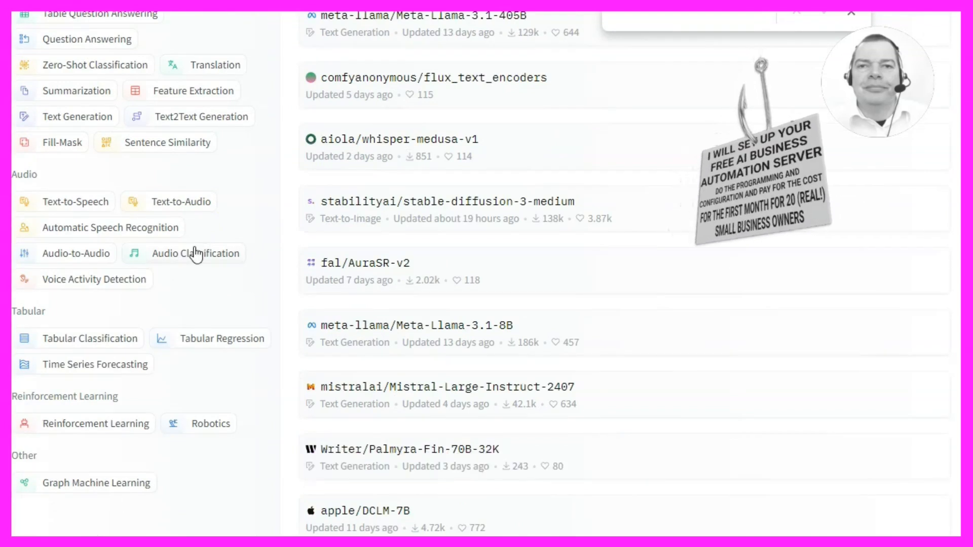
scroll(192, 254, down, 2)
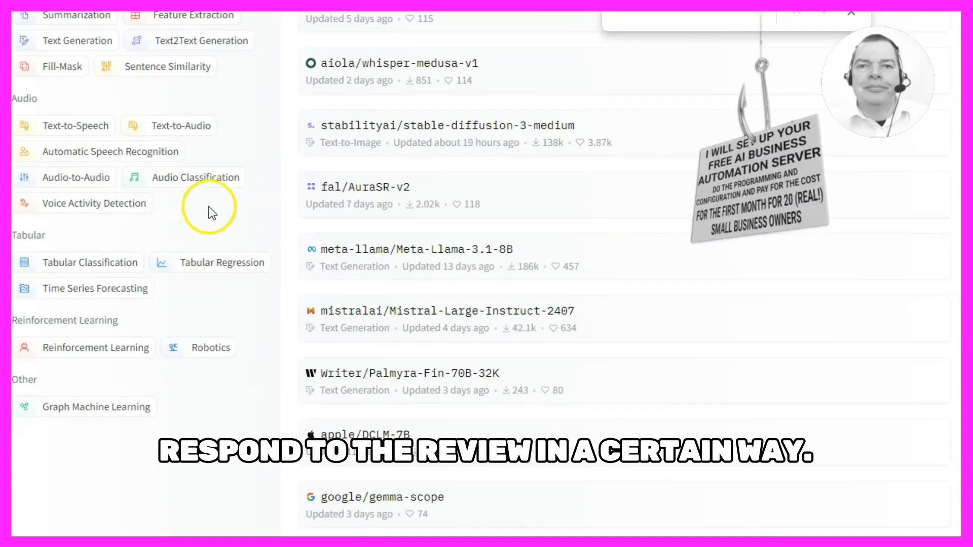
scroll(167, 152, up, 15)
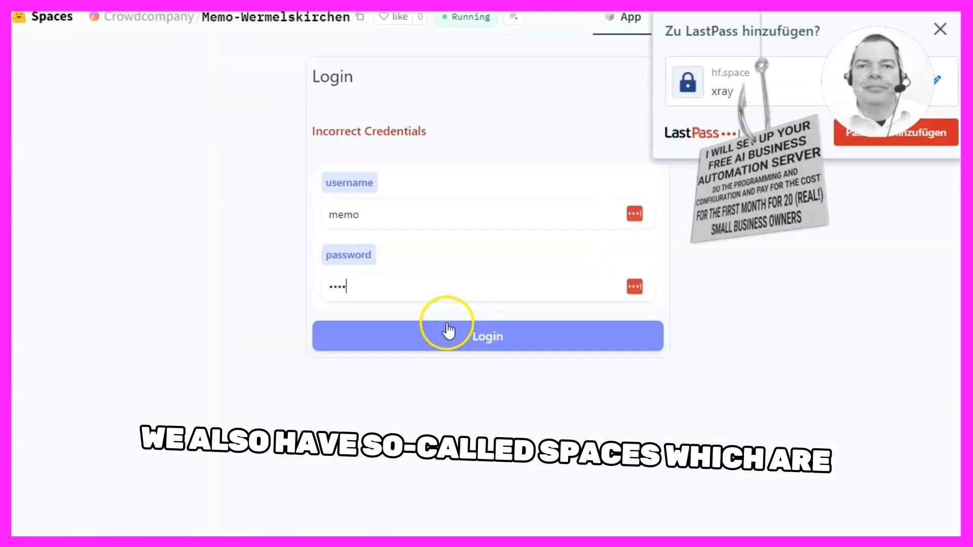
Step: Log in to the Memotech chatbot space on Hugging Face and submit the example question "Wie viele Mitarbeiter?"
click(446, 329)
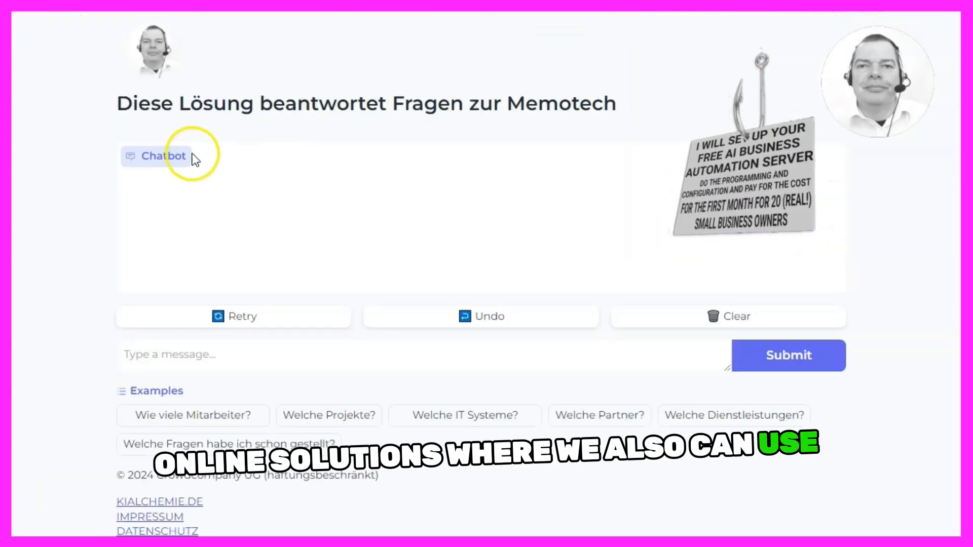
click(213, 413)
click(780, 357)
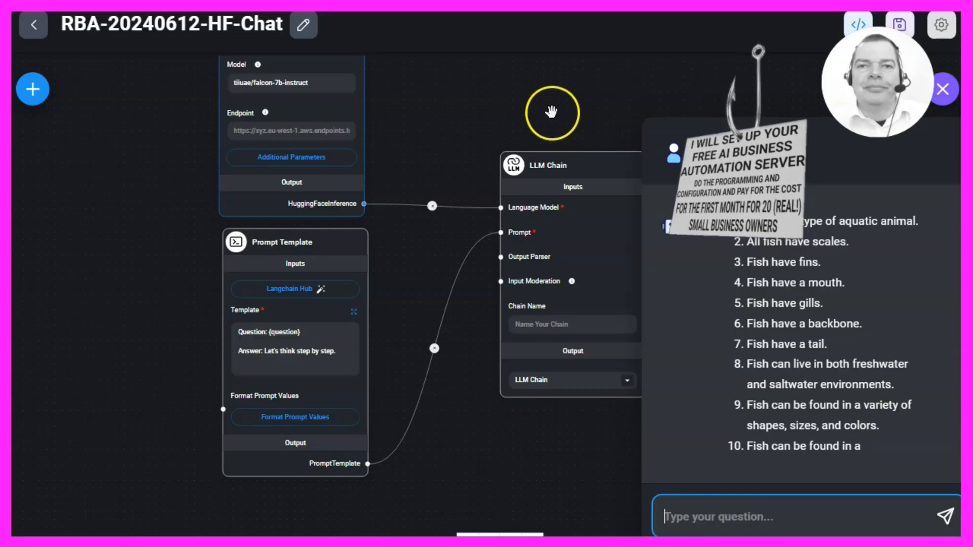
Step: Return to the RBA-20240612-HF-Chat flow in Flowise, close its chat window and review the connected nodes
drag(551, 109, 506, 173)
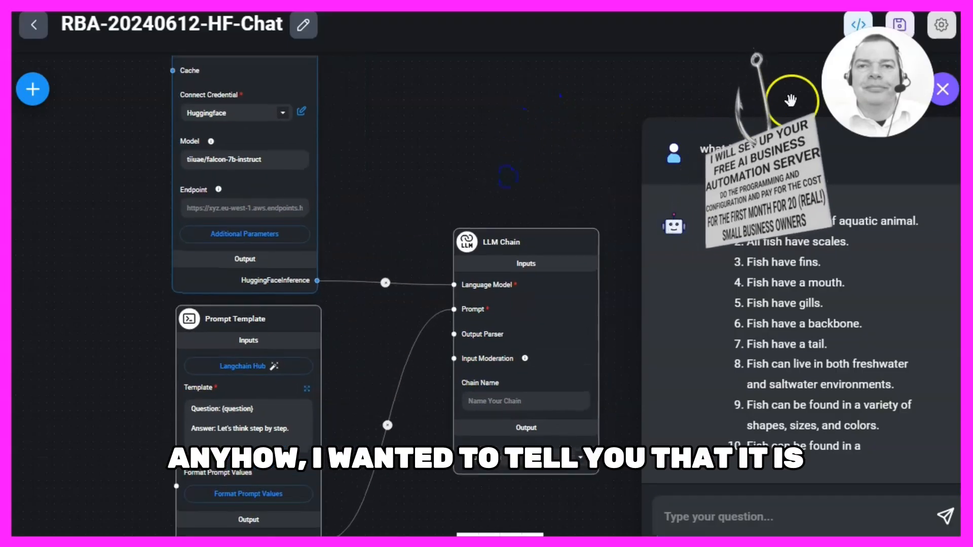
click(571, 131)
drag(571, 130, 598, 147)
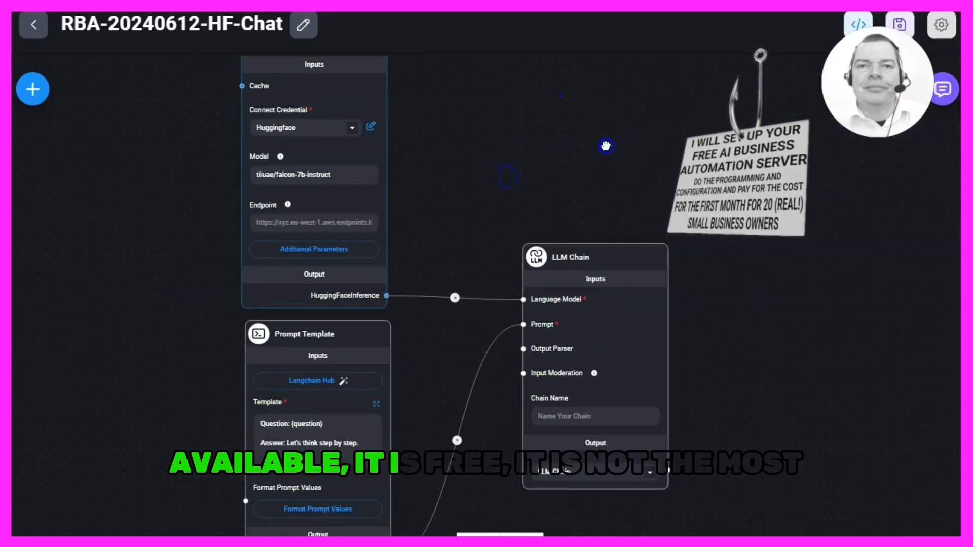
scroll(501, 146, down, 1)
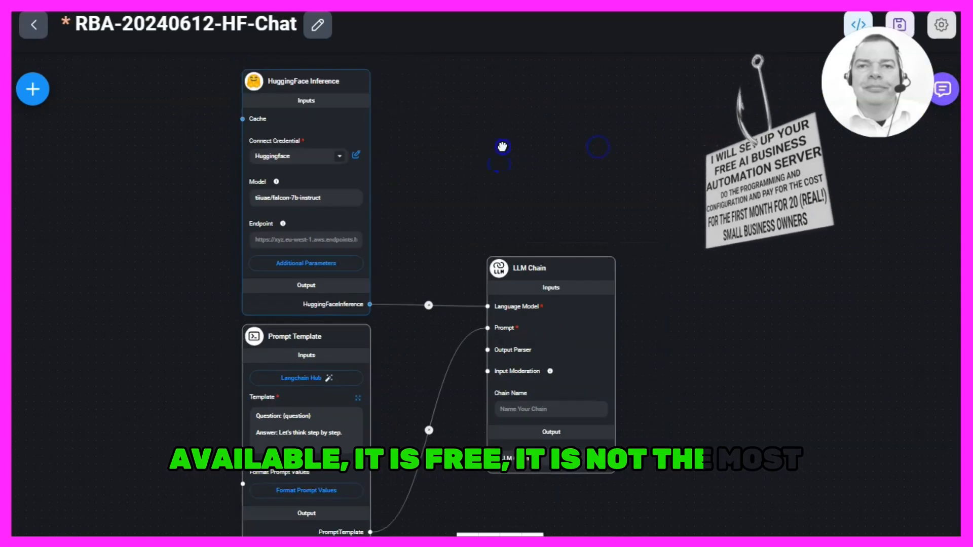
drag(502, 147, 496, 138)
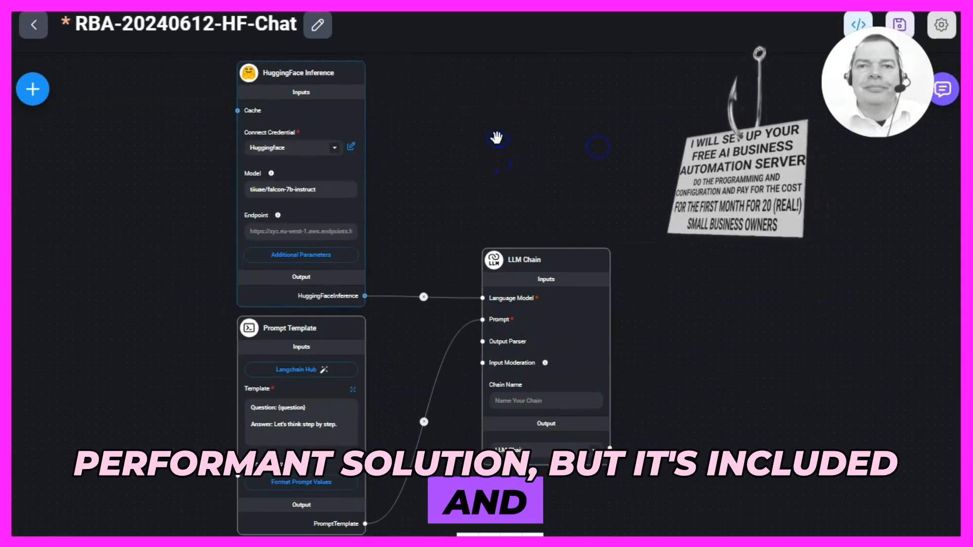